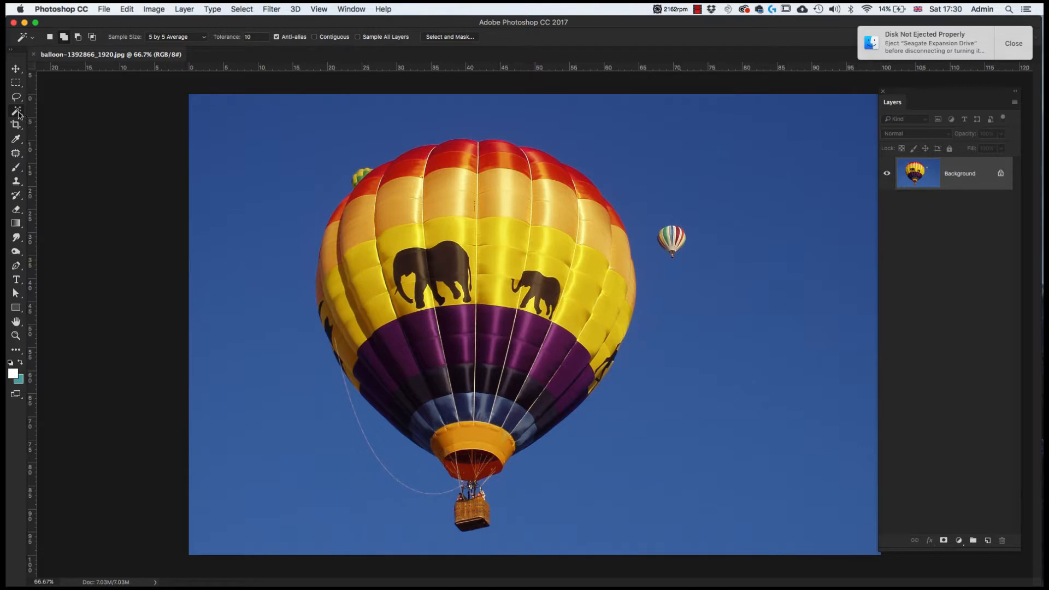
# - Switch to the Magic Wand Tool in the selection tool group
pyautogui.rightClick(18, 114)
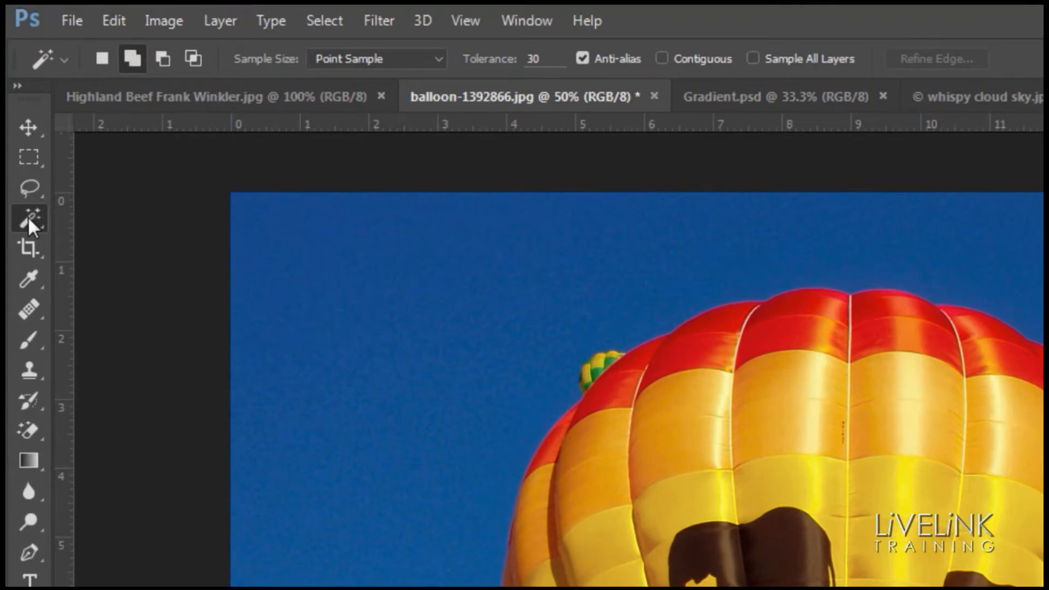
pyautogui.click(17, 103)
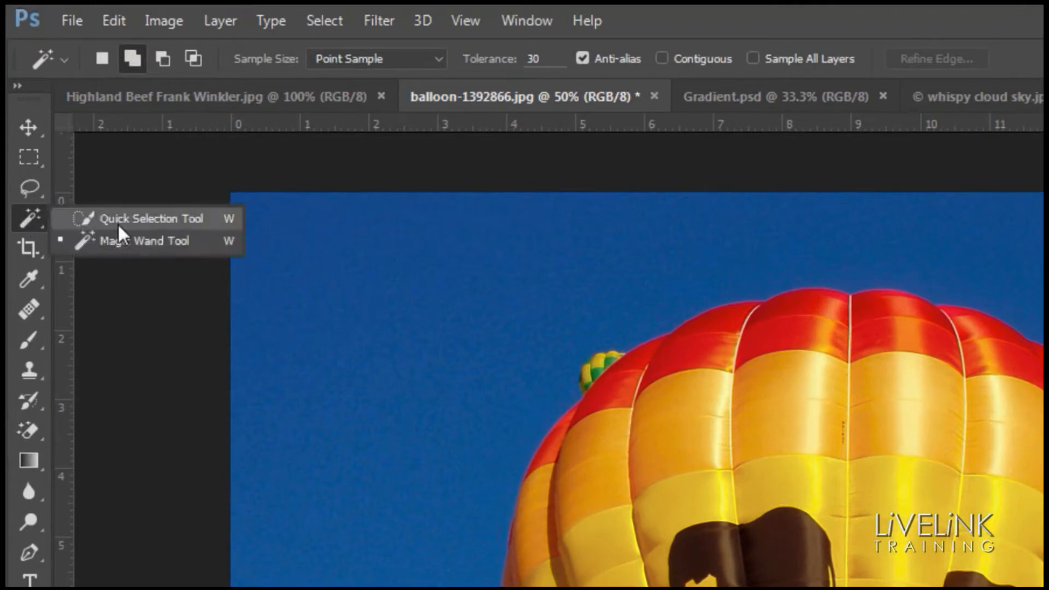
pyautogui.click(153, 241)
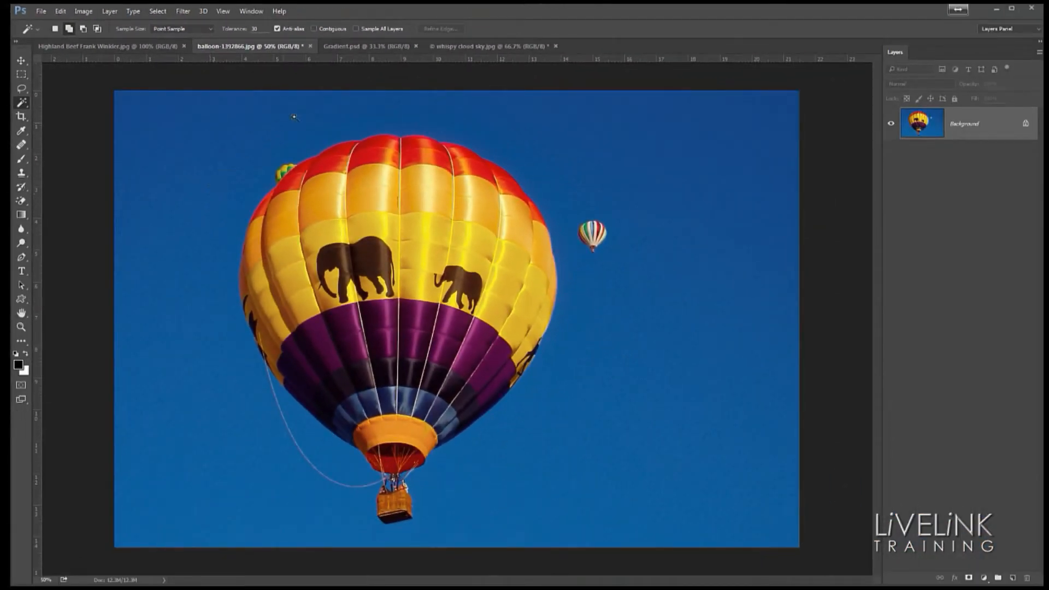
# - Open the Gradient.psd document and select a gray band of the upper gradient with the Magic Wand
pyautogui.click(371, 48)
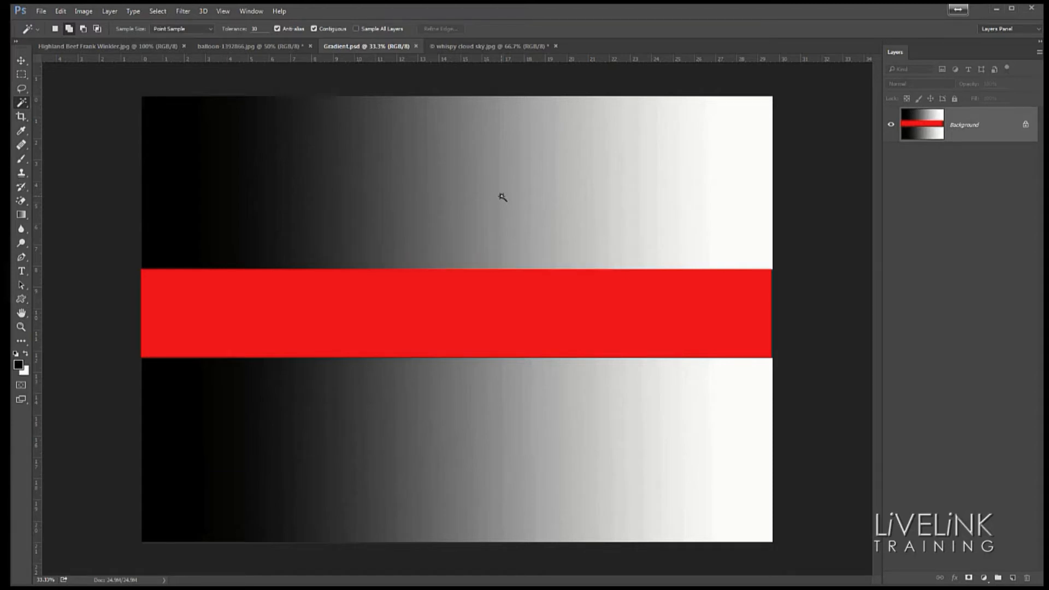
pyautogui.click(453, 190)
# - Turn off Contiguous and reselect the same gray tone so it spans both gradient halves
pyautogui.click(315, 28)
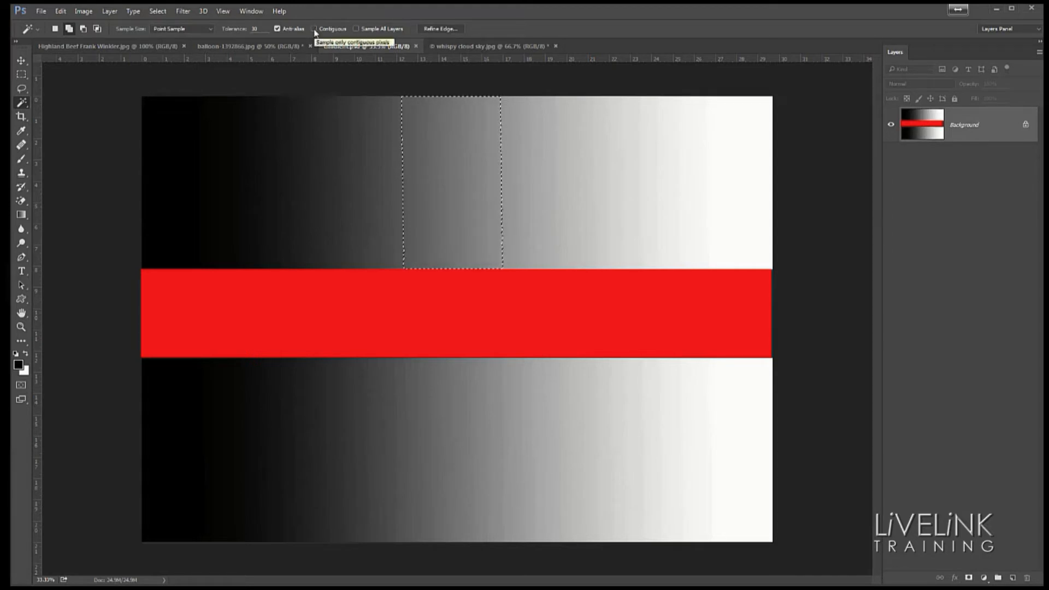
pyautogui.hotkey('ctrl', 'd')
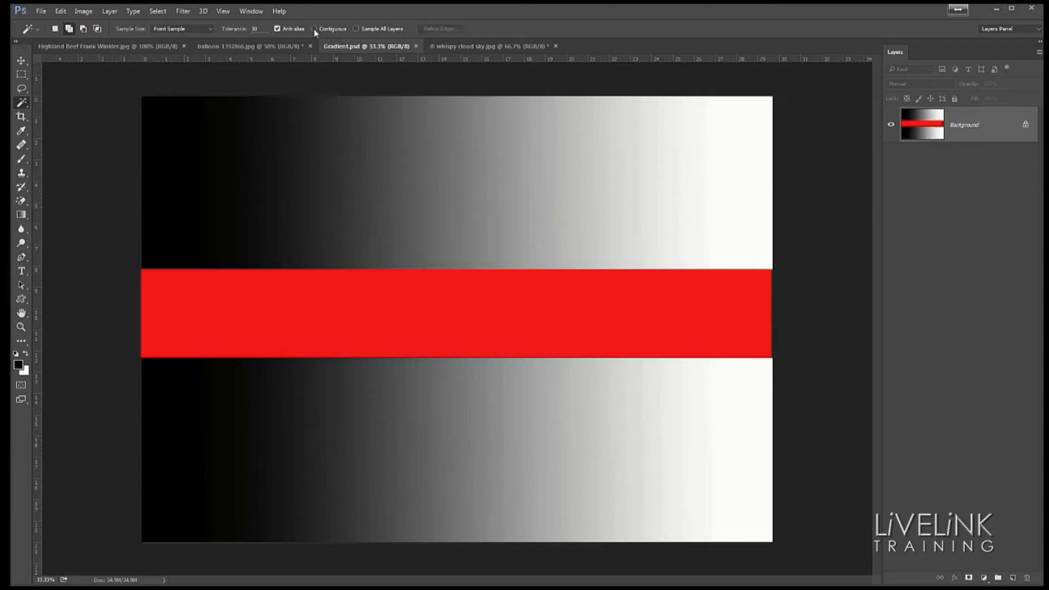
pyautogui.click(445, 184)
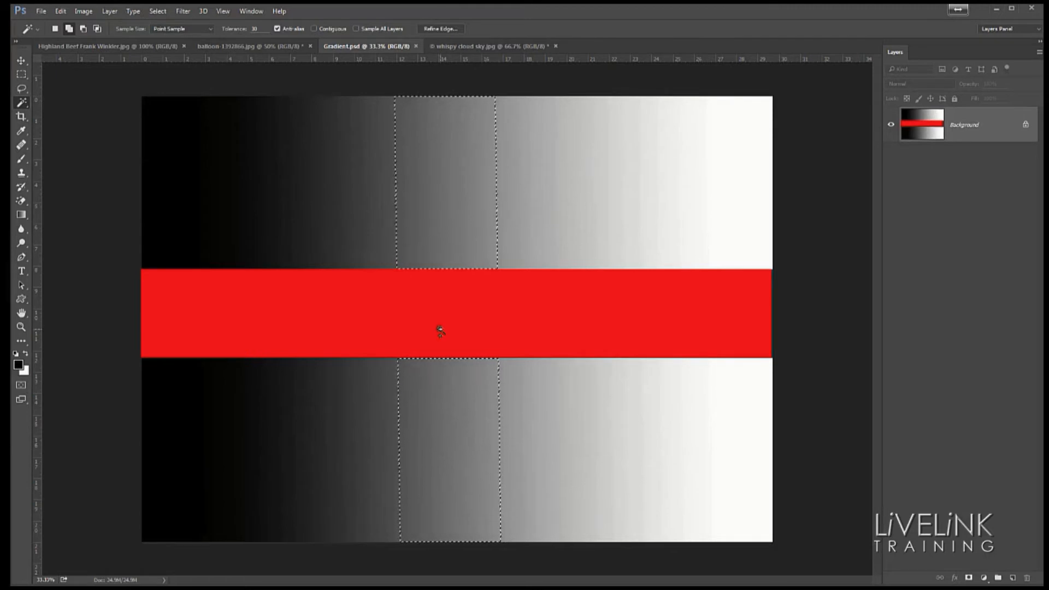
# - Switch to the balloon image and select its blue sky with the Magic Wand
pyautogui.click(241, 47)
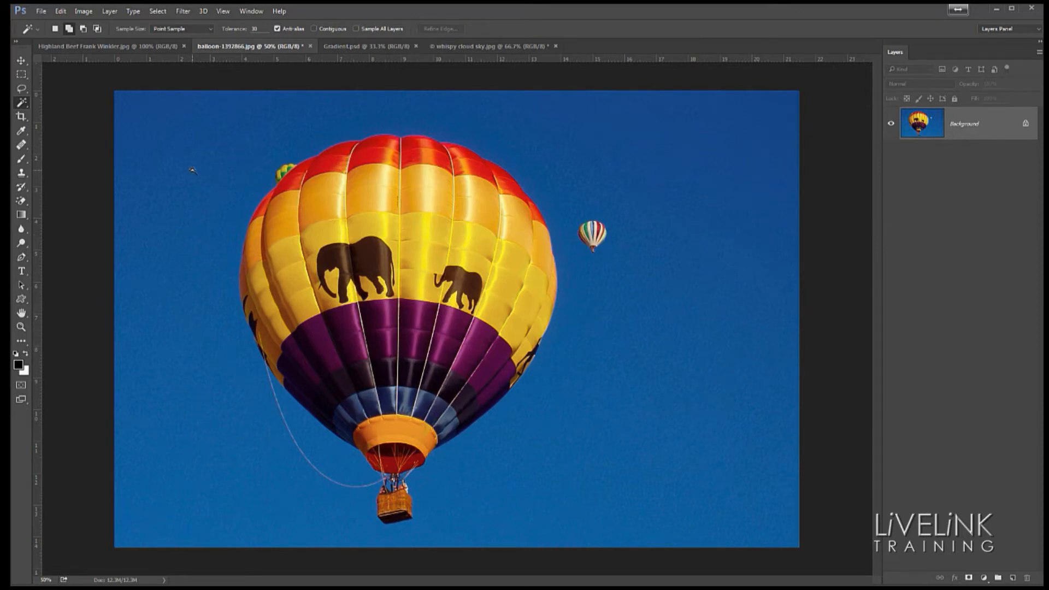
pyautogui.click(193, 170)
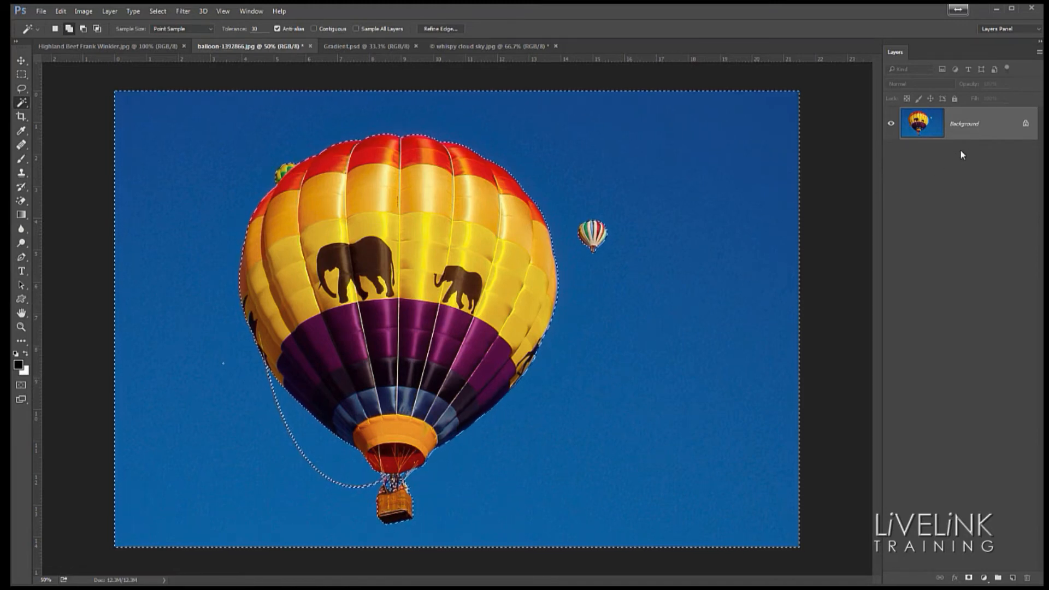
# - Unlock the balloon image's Background layer into a regular layer
pyautogui.click(1025, 126)
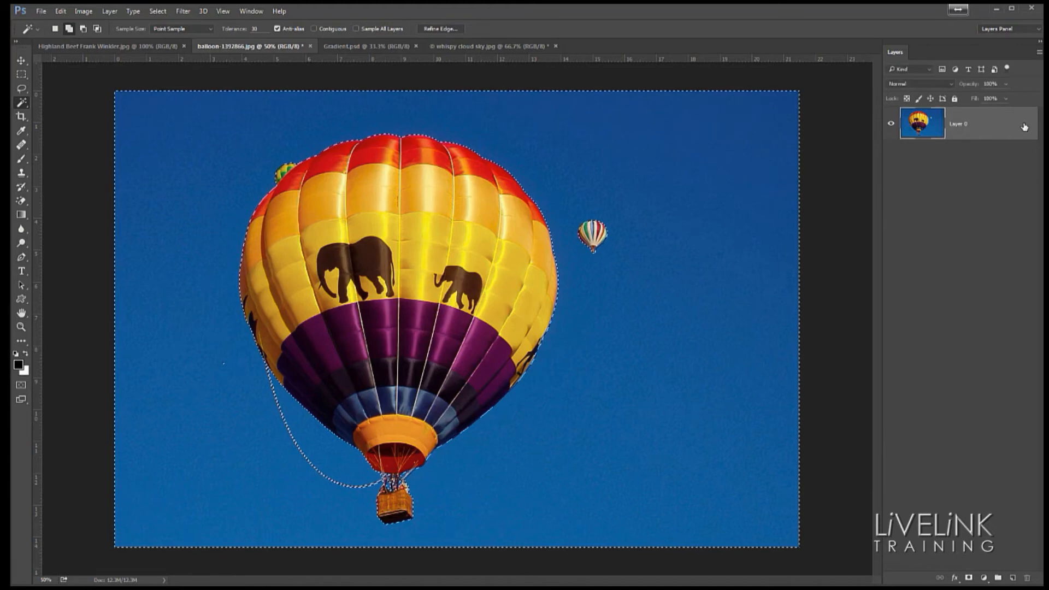
pyautogui.doubleClick(1022, 125)
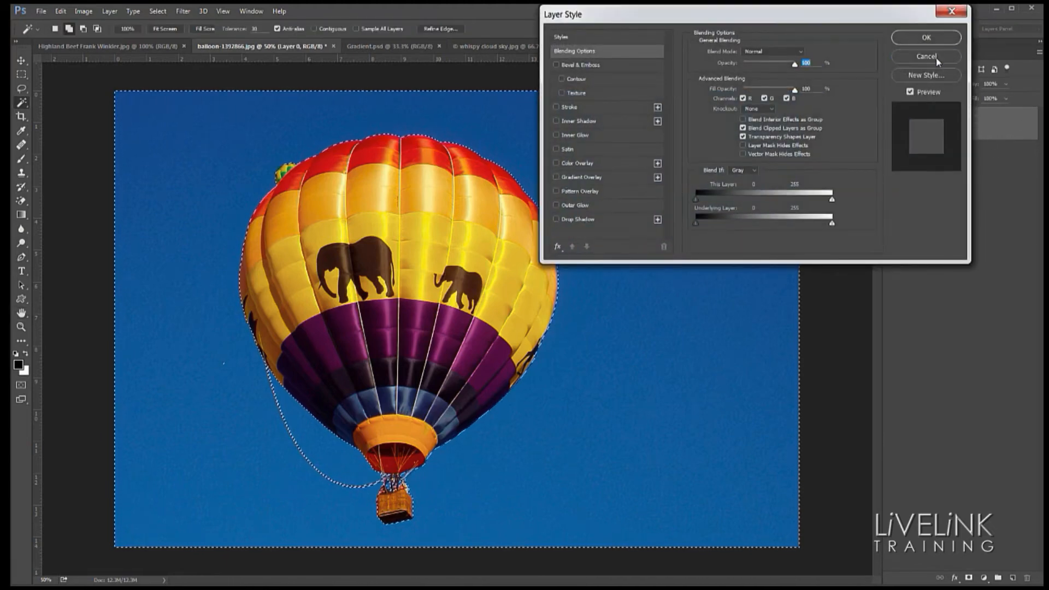
pyautogui.click(936, 56)
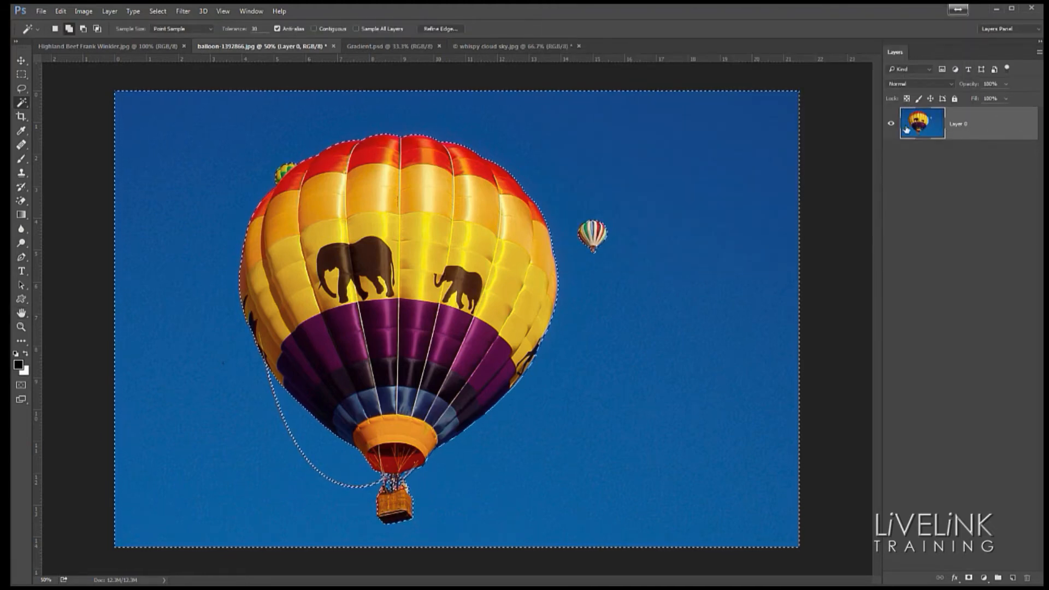
# - Delete the selected blue sky from the balloon layer and deselect
pyautogui.press('BackSpace')
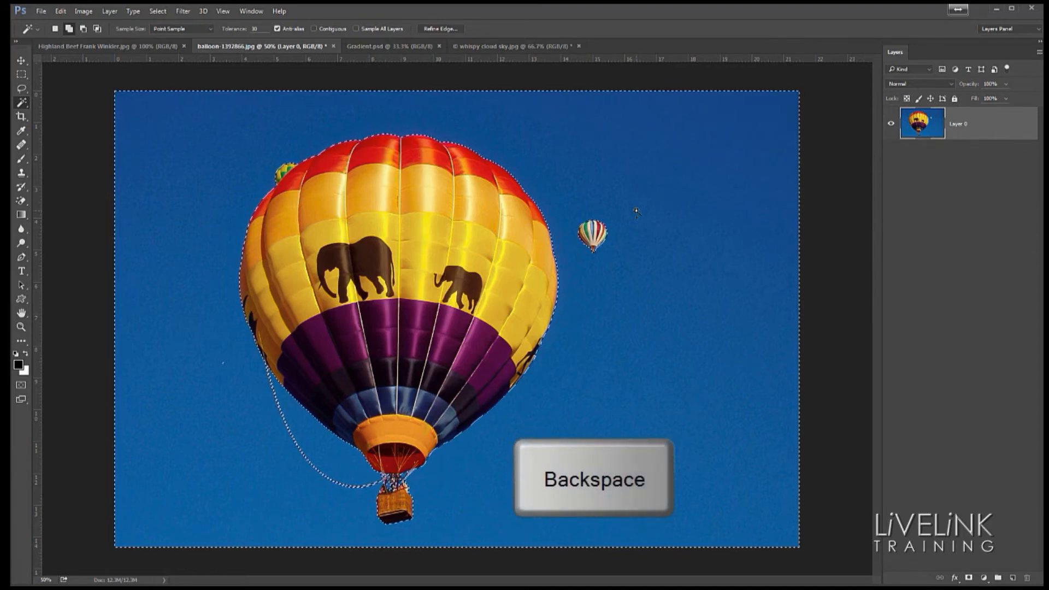
pyautogui.press('BackSpace')
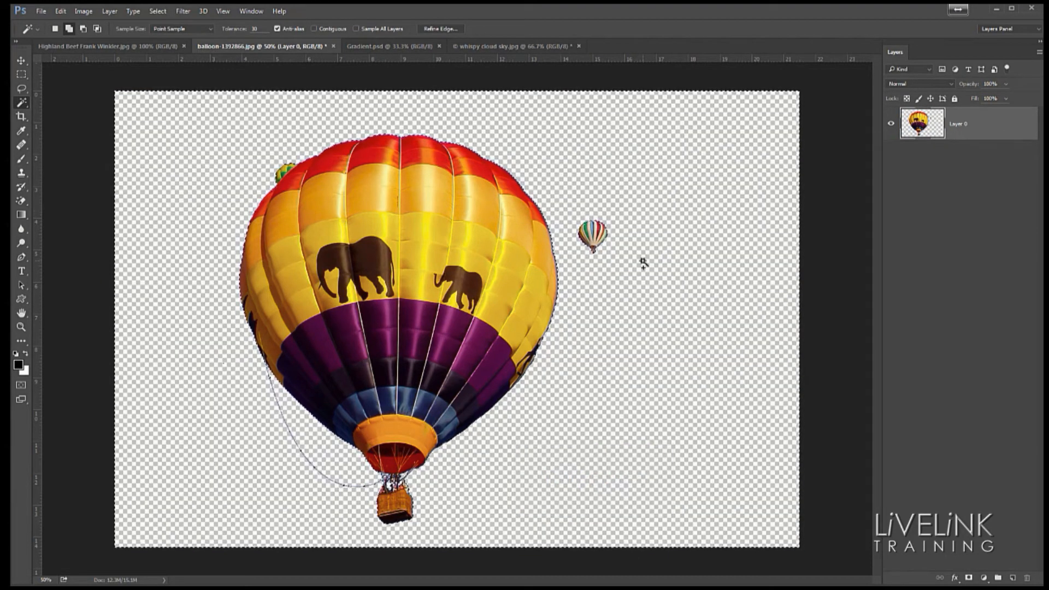
pyautogui.hotkey('ctrl', 'd')
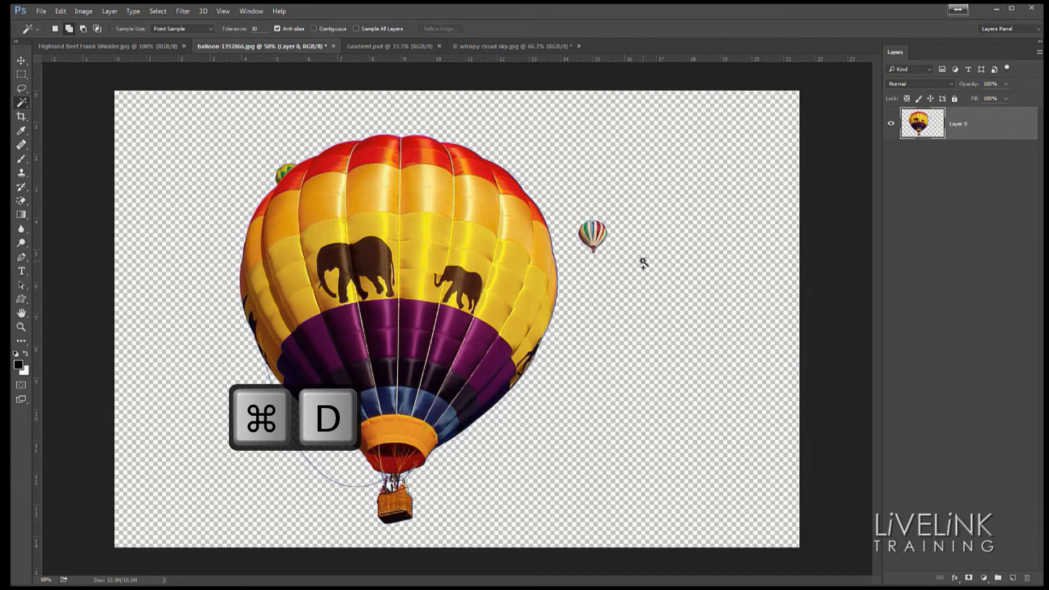
# - Drag the whispy cloud sky image into the balloon document with the Move tool
pyautogui.click(509, 46)
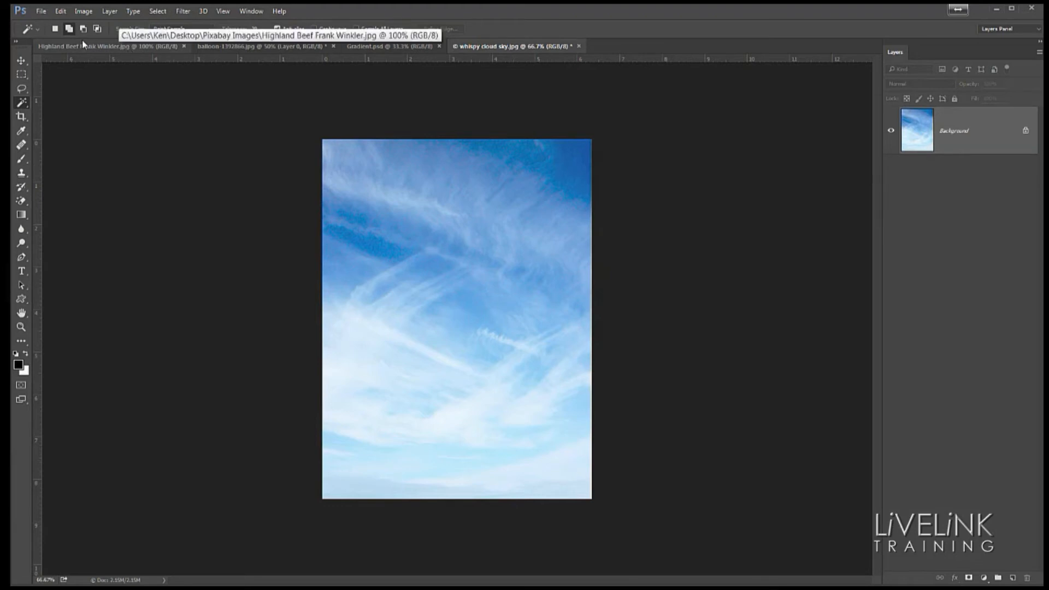
pyautogui.click(21, 61)
pyautogui.moveTo(487, 346); pyautogui.dragTo(154, 53)
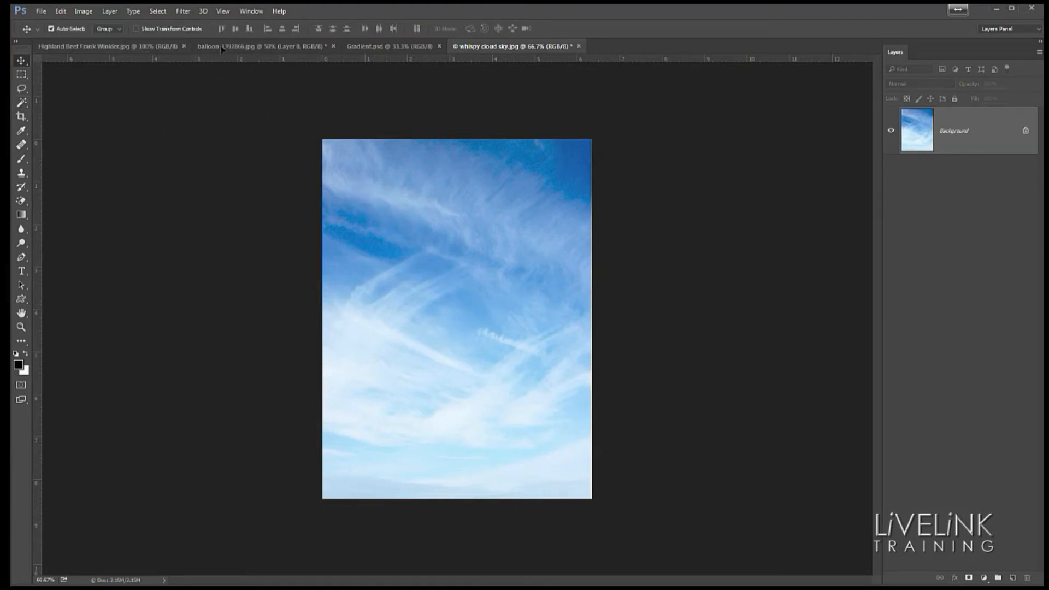
pyautogui.moveTo(222, 49); pyautogui.dragTo(291, 258)
pyautogui.moveTo(245, 251); pyautogui.dragTo(230, 251)
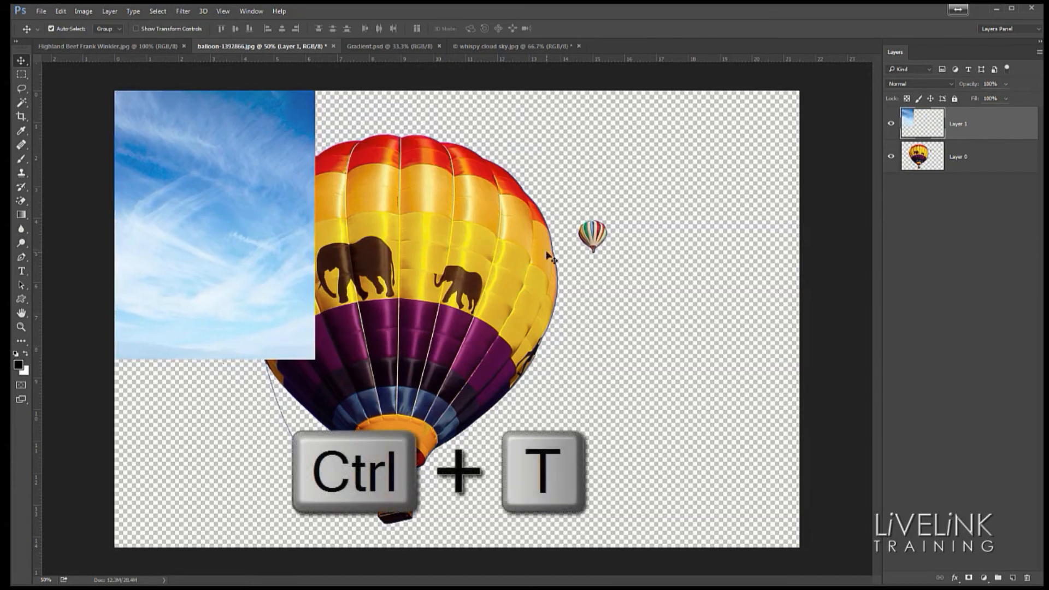
# - Scale the cloud layer to fill the whole canvas and move it beneath the balloon layer
pyautogui.hotkey('ctrl', 't')
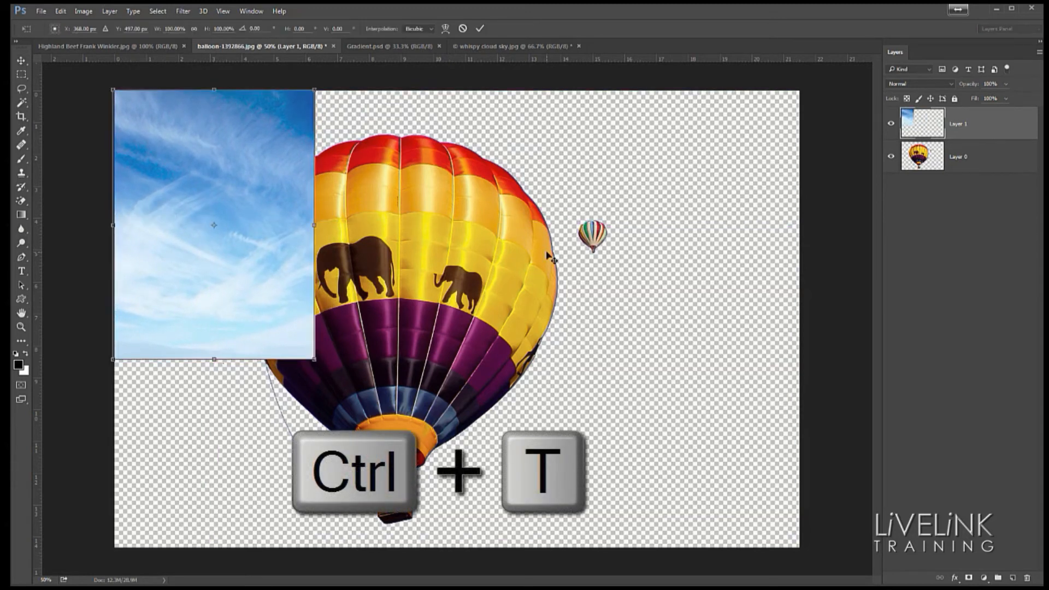
pyautogui.moveTo(314, 359); pyautogui.dragTo(798, 547)
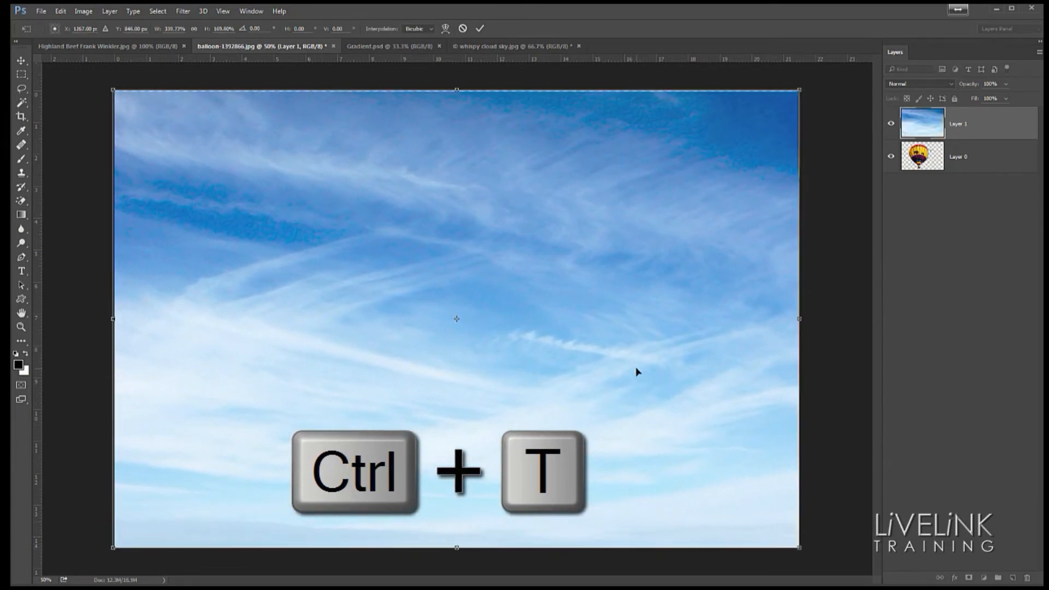
pyautogui.press('Return')
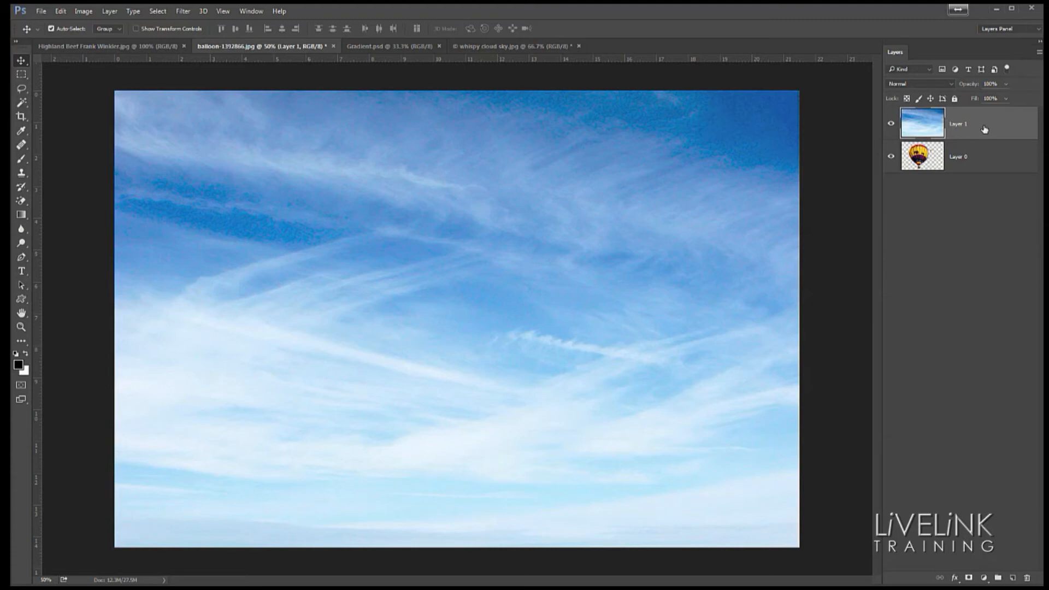
pyautogui.moveTo(984, 129); pyautogui.dragTo(983, 175)
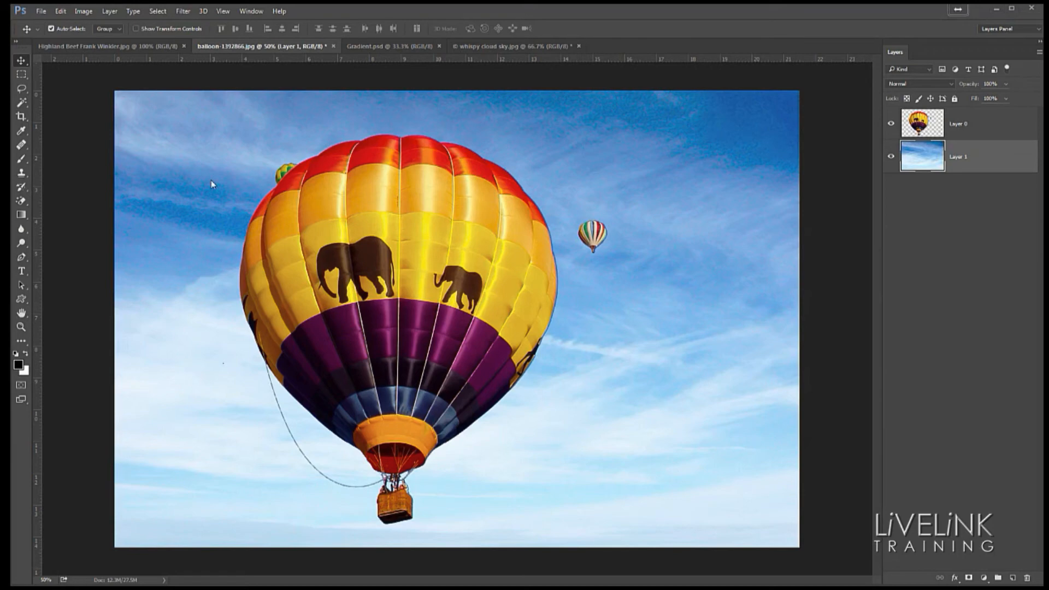
# - Open the Highland Beef image and paint a Quick Selection over its sky
pyautogui.click(21, 101)
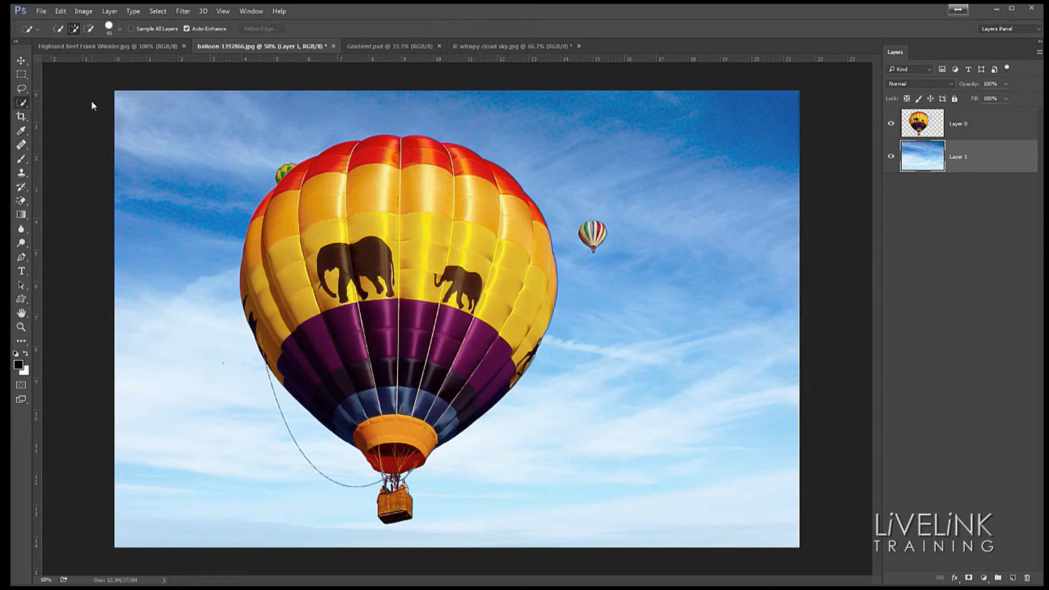
pyautogui.click(101, 47)
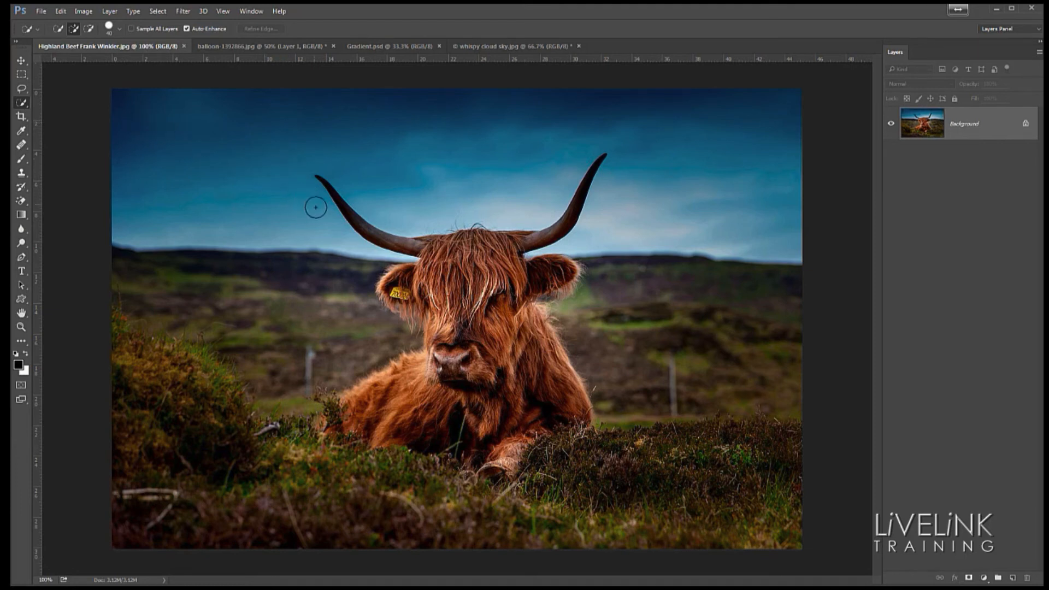
pyautogui.click(139, 114)
pyautogui.moveTo(141, 132); pyautogui.dragTo(142, 135)
pyautogui.click(147, 174)
pyautogui.moveTo(367, 127); pyautogui.dragTo(377, 127)
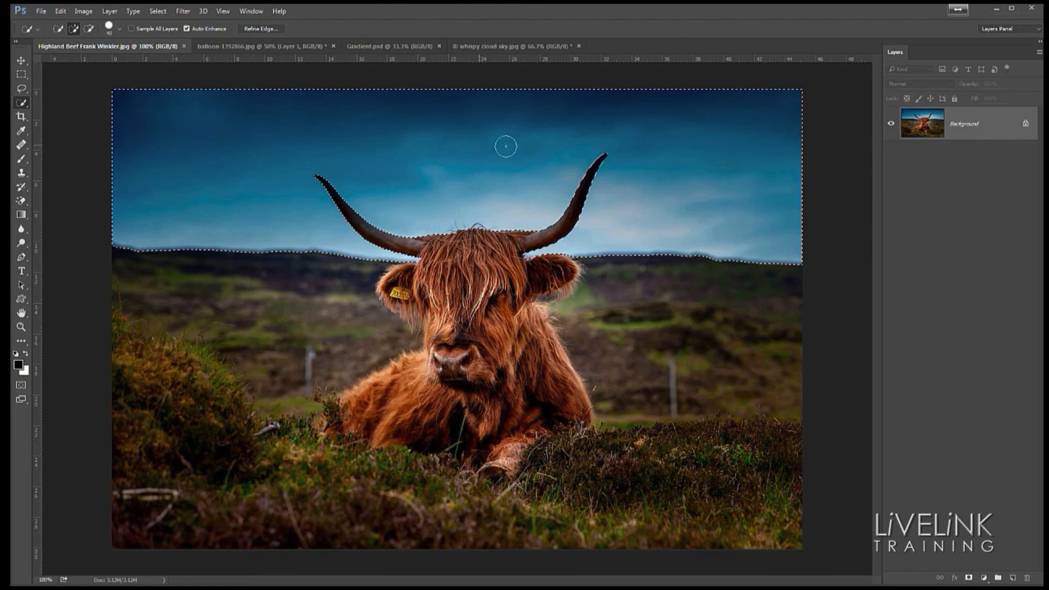
# - Unlock the cow photo's Background layer, delete the selected sky, and deselect
pyautogui.click(1025, 124)
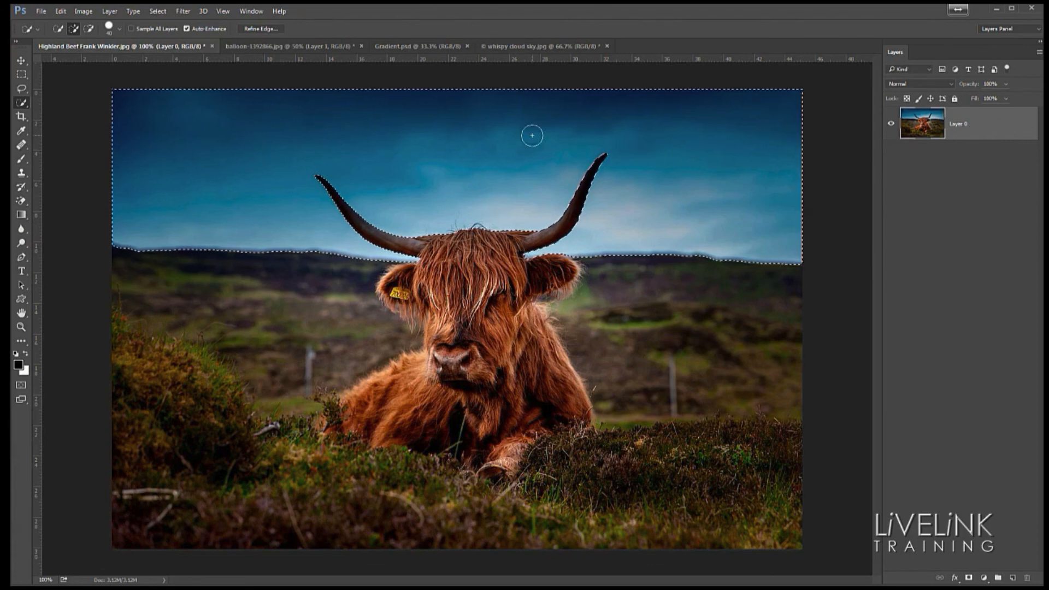
pyautogui.press('Delete')
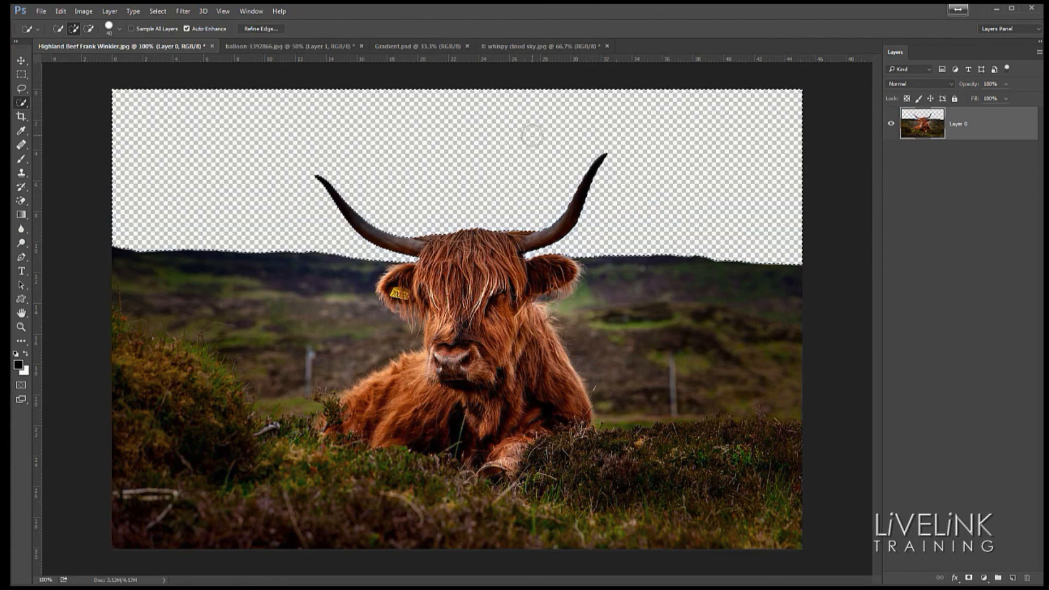
pyautogui.hotkey('ctrl', 'd')
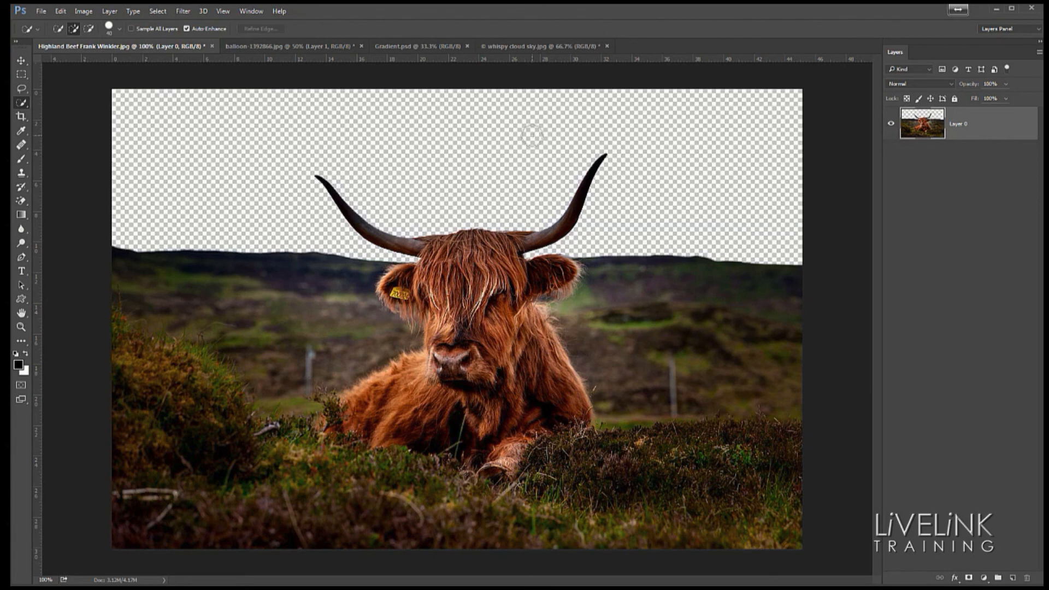